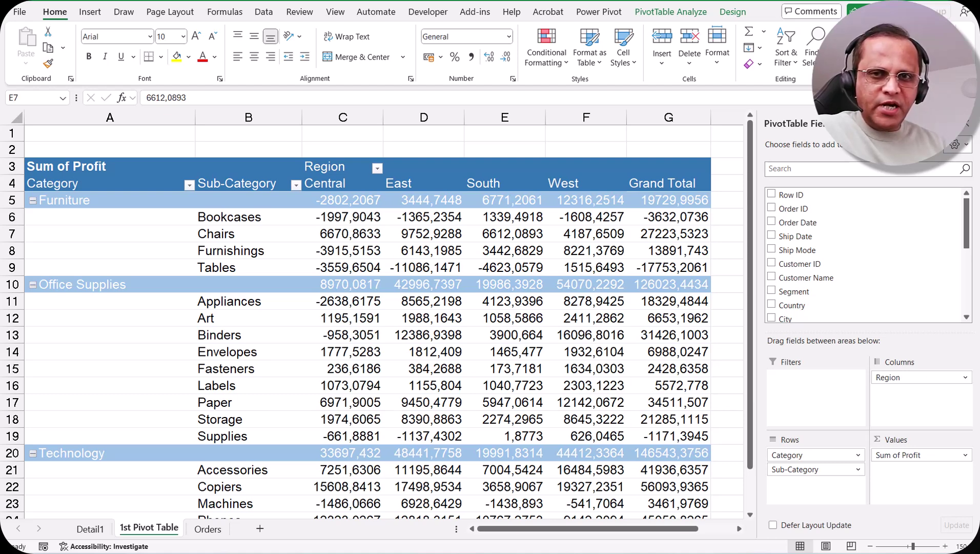
Step: Select a value in the Sum of Profit pivot and show the PivotTable Analyze ribbon
{"action": "left_click", "coordinate": [510, 234]}
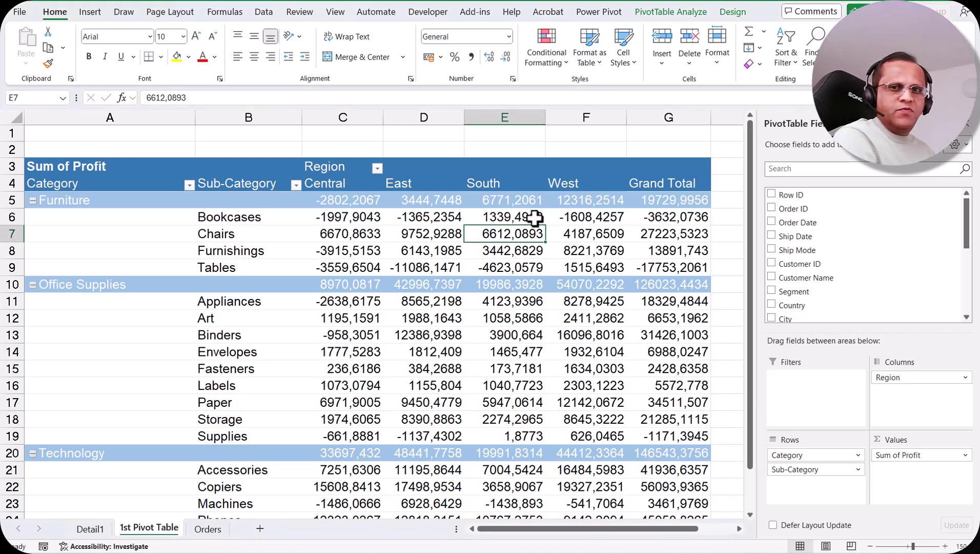
{"action": "mouse_move", "coordinate": [535, 218]}
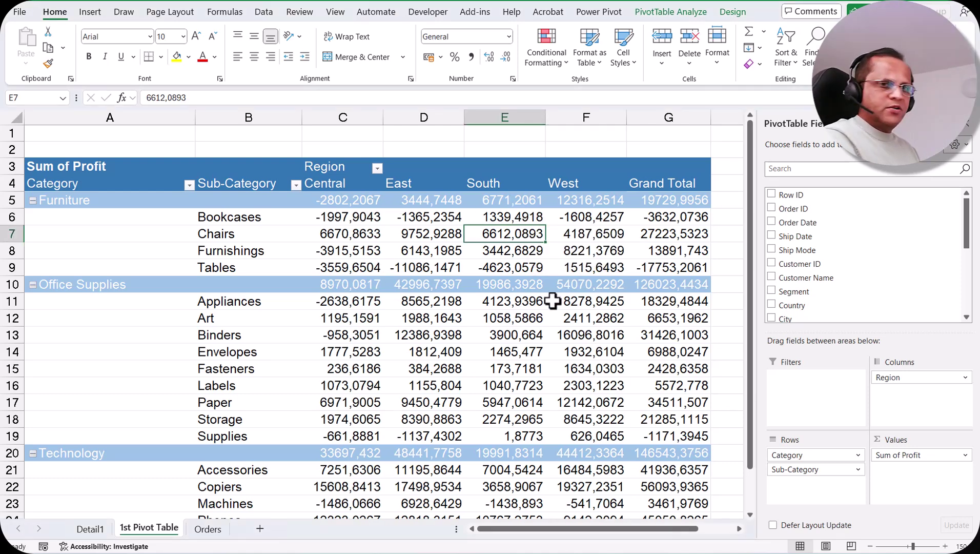
{"action": "mouse_move", "coordinate": [553, 301]}
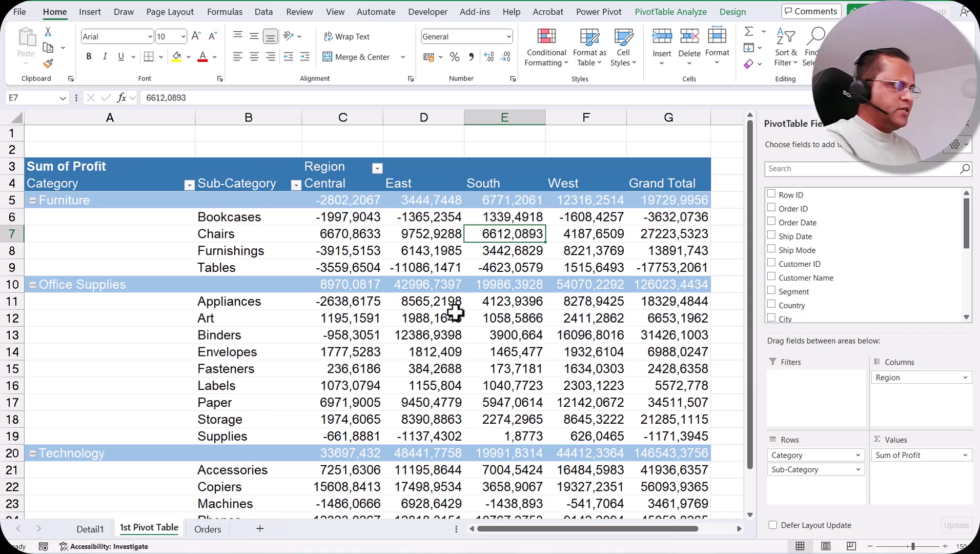
{"action": "left_click", "coordinate": [675, 12]}
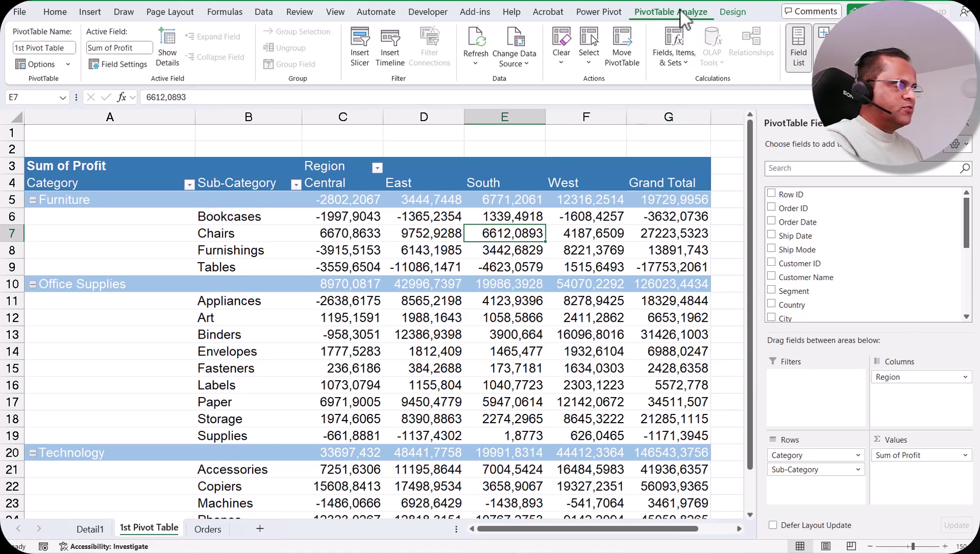
Step: Clear All fields from the 1st Pivot Table and select the empty pivot to show its field list
{"action": "left_click", "coordinate": [564, 59]}
{"action": "left_click", "coordinate": [588, 82]}
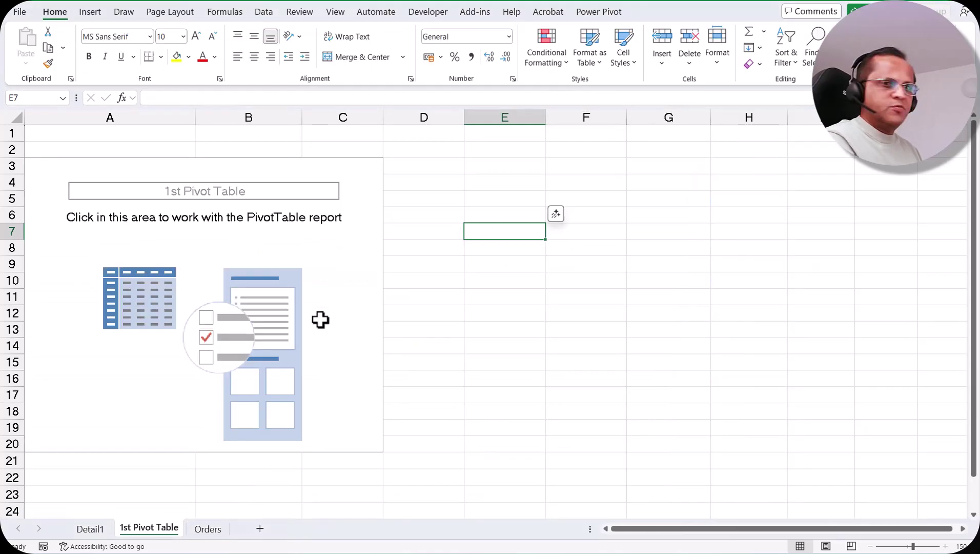
{"action": "left_click", "coordinate": [272, 244]}
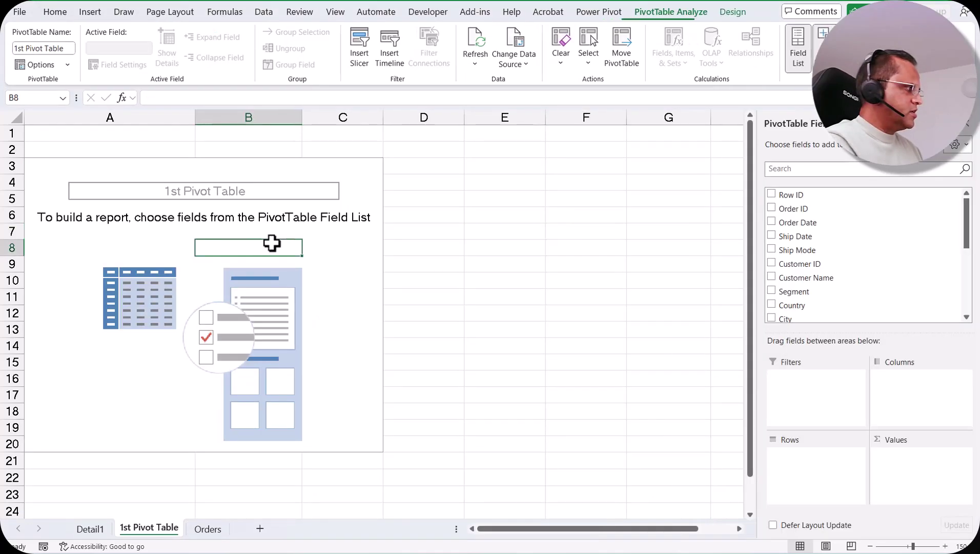
{"action": "scroll", "coordinate": [844, 295], "scroll_direction": "down", "scroll_amount": 4}
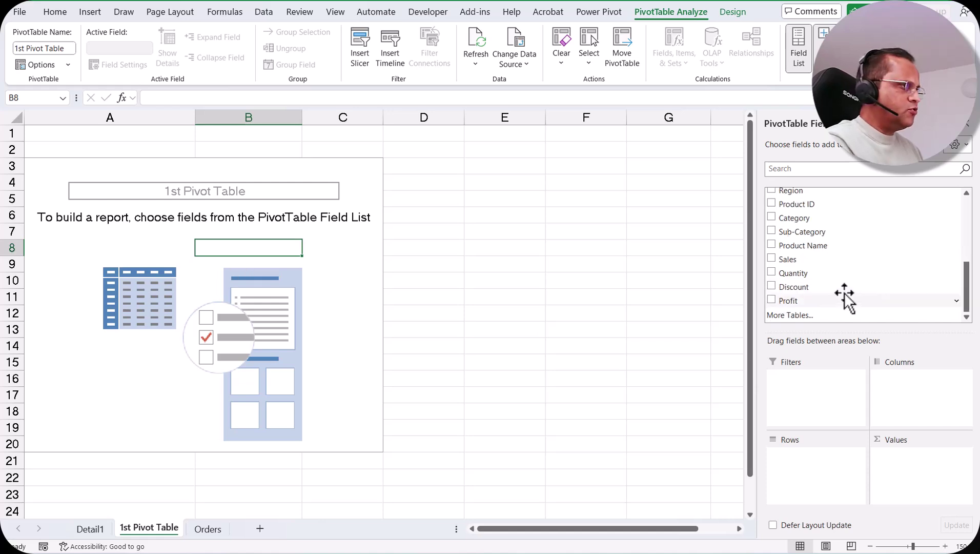
{"action": "scroll", "coordinate": [823, 295], "scroll_direction": "up", "scroll_amount": 4}
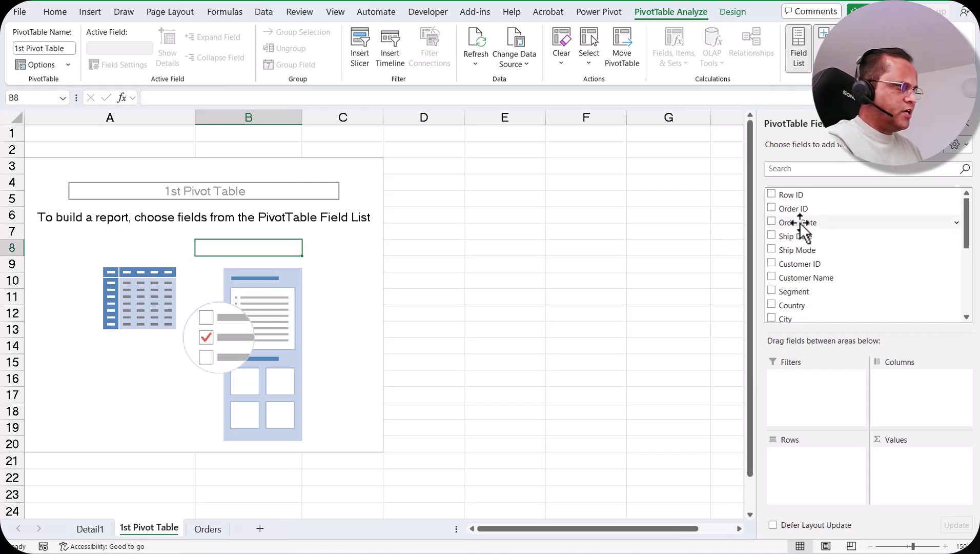
Step: Place Order Date in Rows, Sales in Values and Segment in Columns
{"action": "left_click_drag", "start_coordinate": [799, 223], "coordinate": [841, 484]}
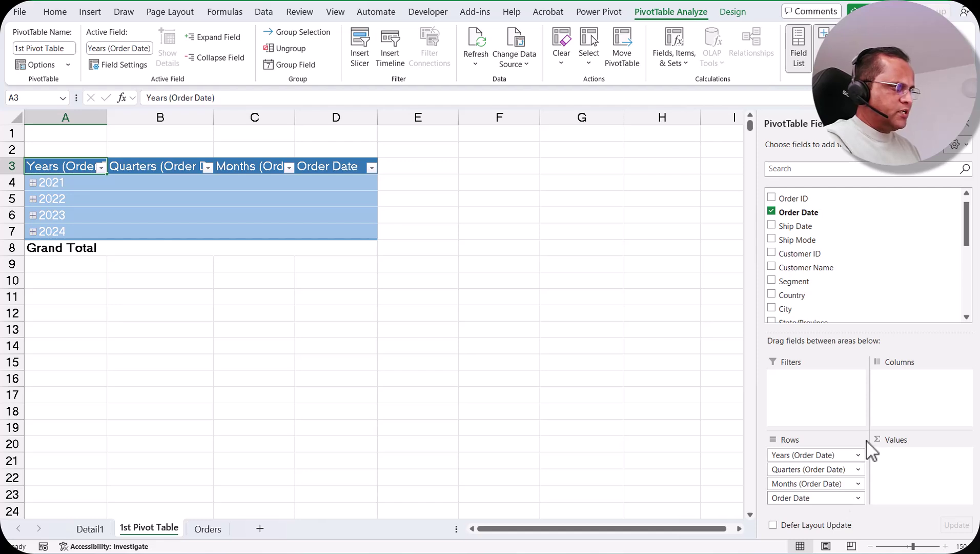
{"action": "scroll", "coordinate": [866, 267], "scroll_direction": "down", "scroll_amount": 5}
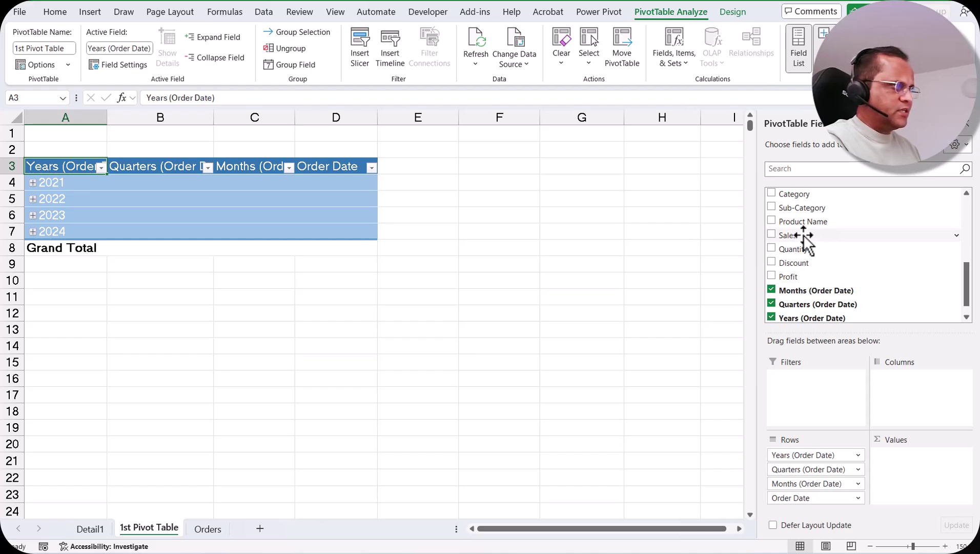
{"action": "left_click_drag", "start_coordinate": [803, 236], "coordinate": [905, 462]}
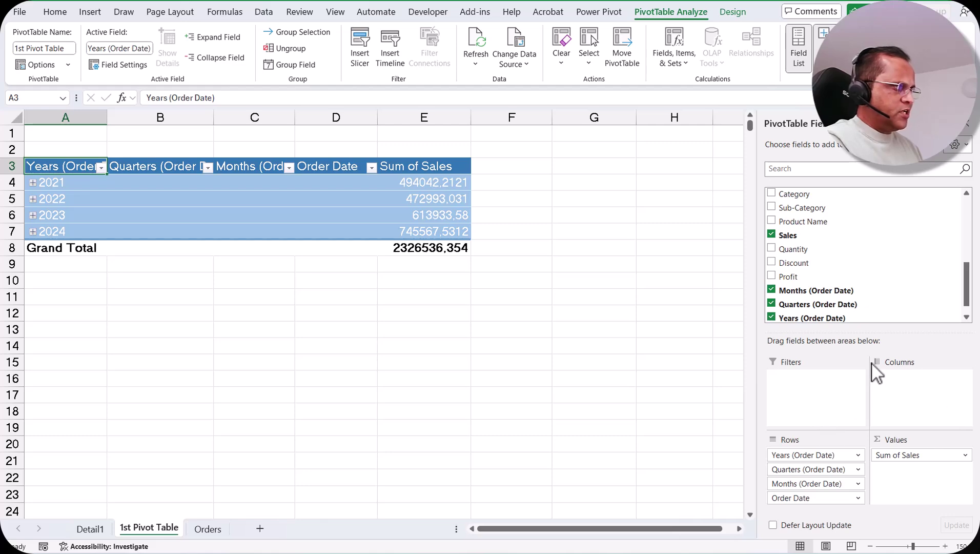
{"action": "scroll", "coordinate": [820, 294], "scroll_direction": "up", "scroll_amount": 2}
{"action": "scroll", "coordinate": [821, 294], "scroll_direction": "up", "scroll_amount": 3}
{"action": "left_click_drag", "start_coordinate": [794, 220], "coordinate": [925, 422]}
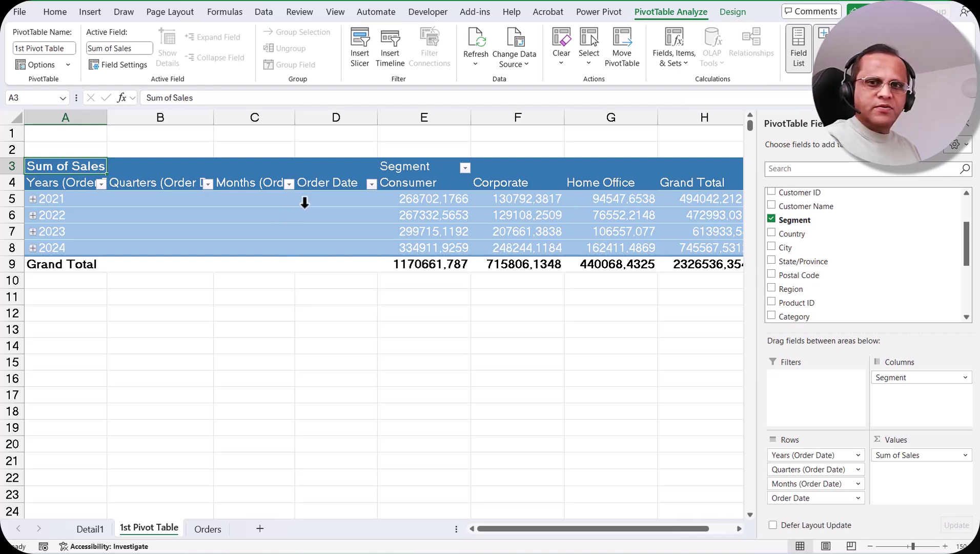
{"action": "scroll", "coordinate": [140, 204], "scroll_direction": "down", "scroll_amount": 1}
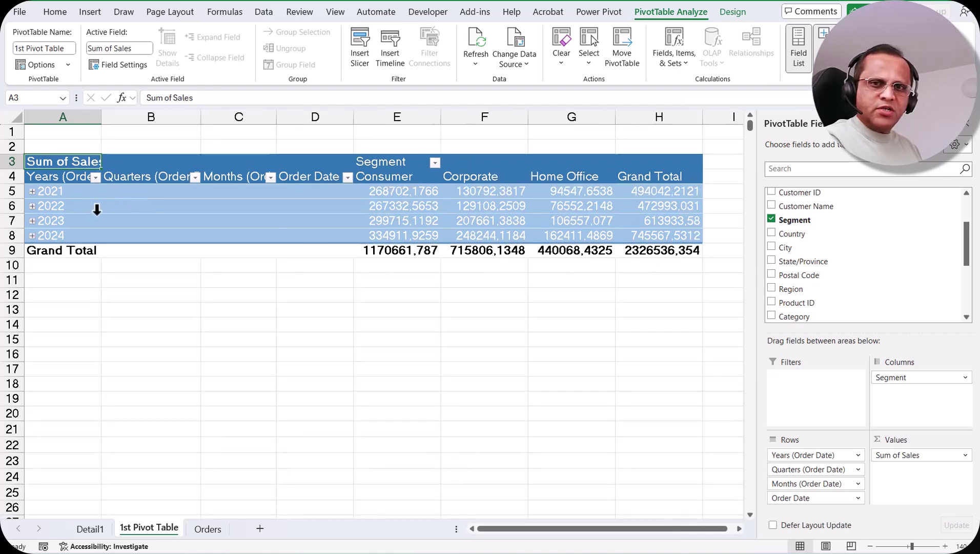
{"action": "left_click", "coordinate": [31, 192]}
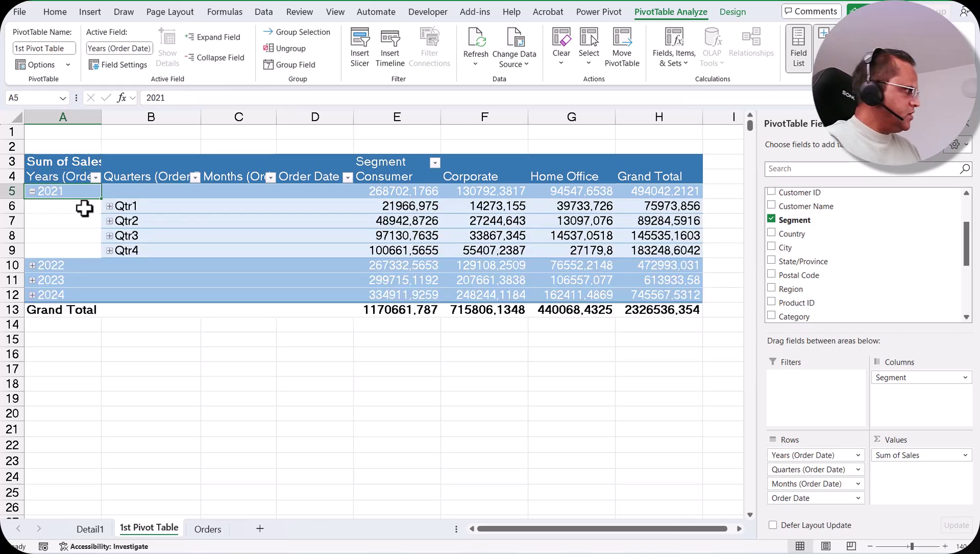
{"action": "left_click", "coordinate": [109, 206]}
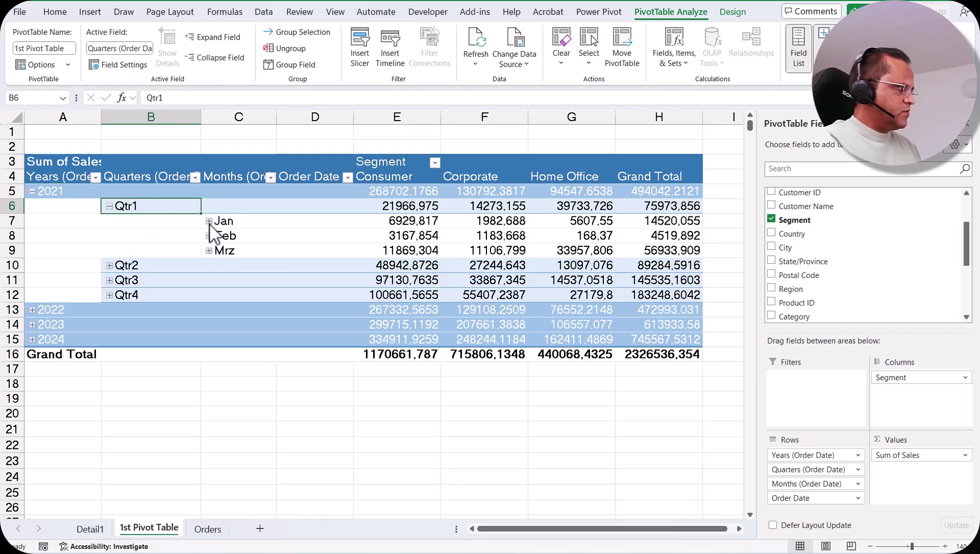
{"action": "left_click", "coordinate": [209, 221]}
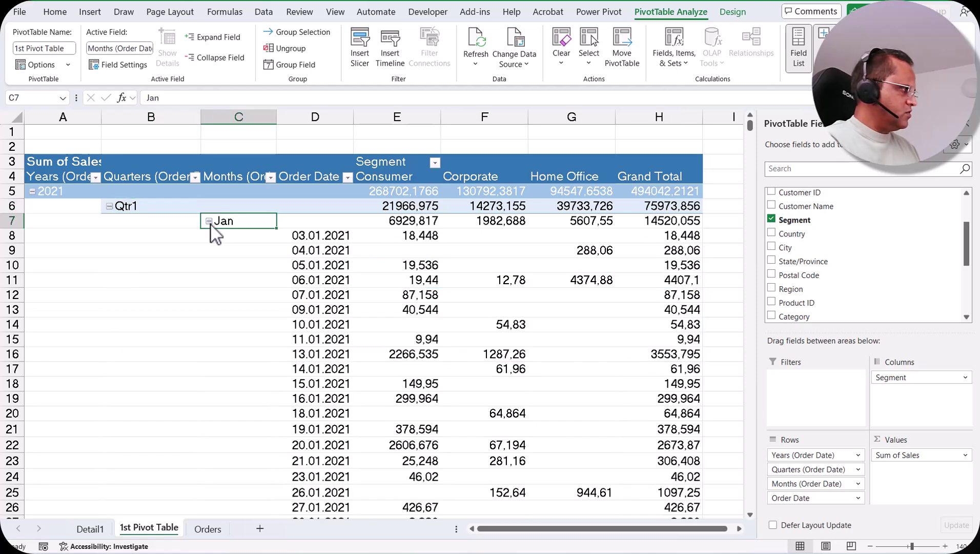
{"action": "scroll", "coordinate": [324, 355], "scroll_direction": "down", "scroll_amount": 2}
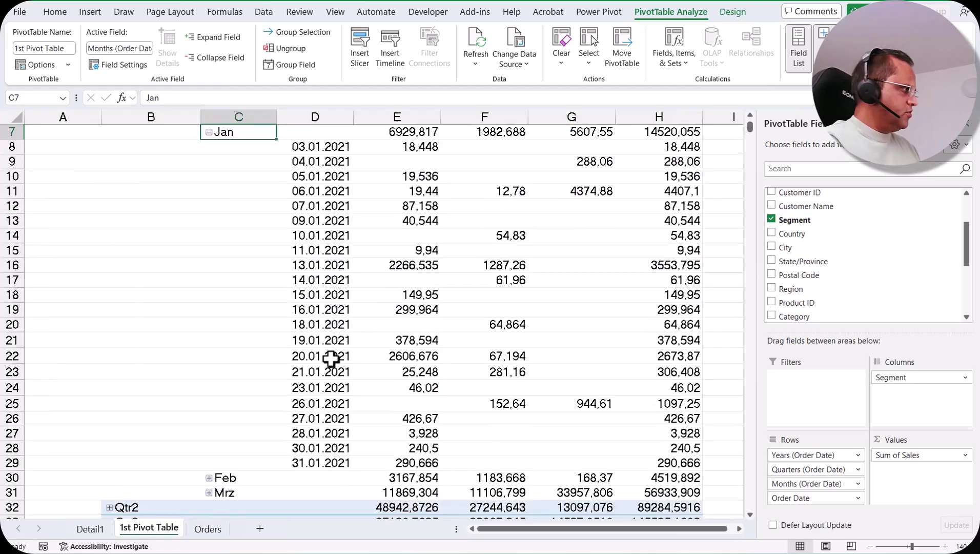
{"action": "scroll", "coordinate": [328, 358], "scroll_direction": "up", "scroll_amount": 2}
{"action": "left_click", "coordinate": [209, 221]}
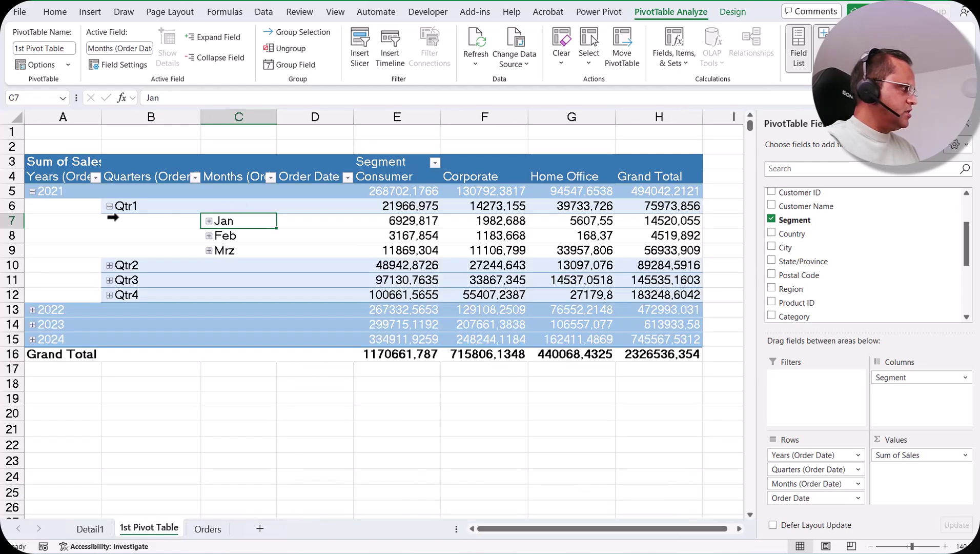
{"action": "left_click", "coordinate": [109, 206]}
{"action": "left_click", "coordinate": [32, 191]}
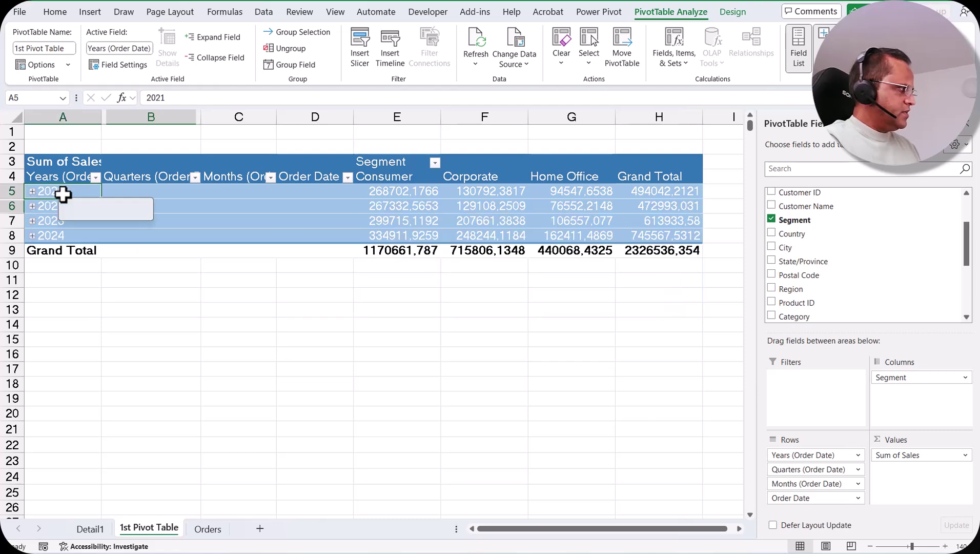
Step: Expand the 2021 year row to show its four quarters
{"action": "right_click", "coordinate": [62, 194]}
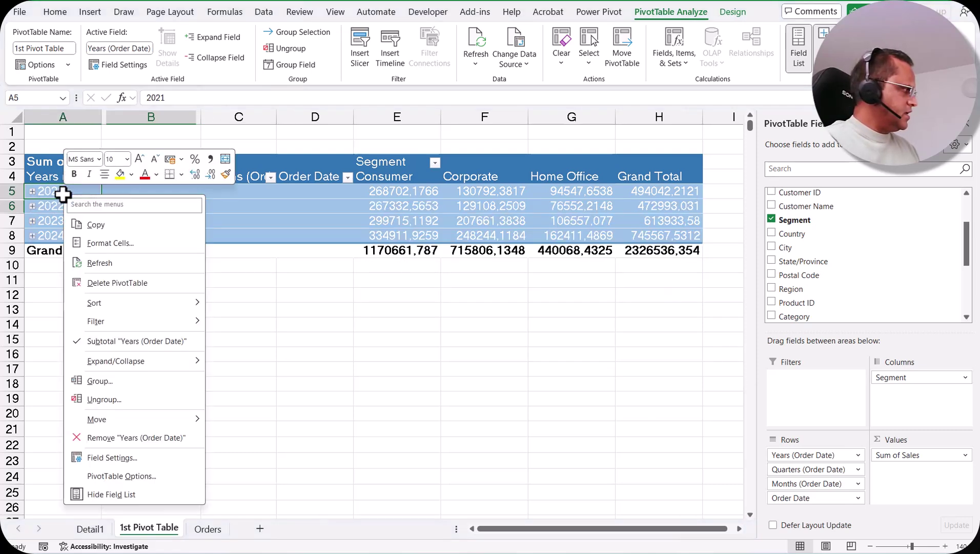
{"action": "mouse_move", "coordinate": [139, 368]}
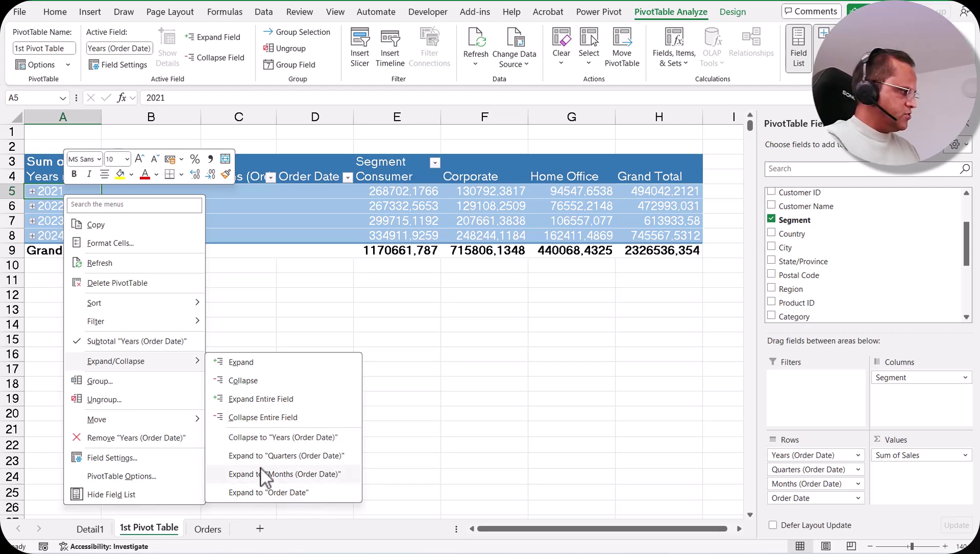
{"action": "left_click", "coordinate": [306, 456]}
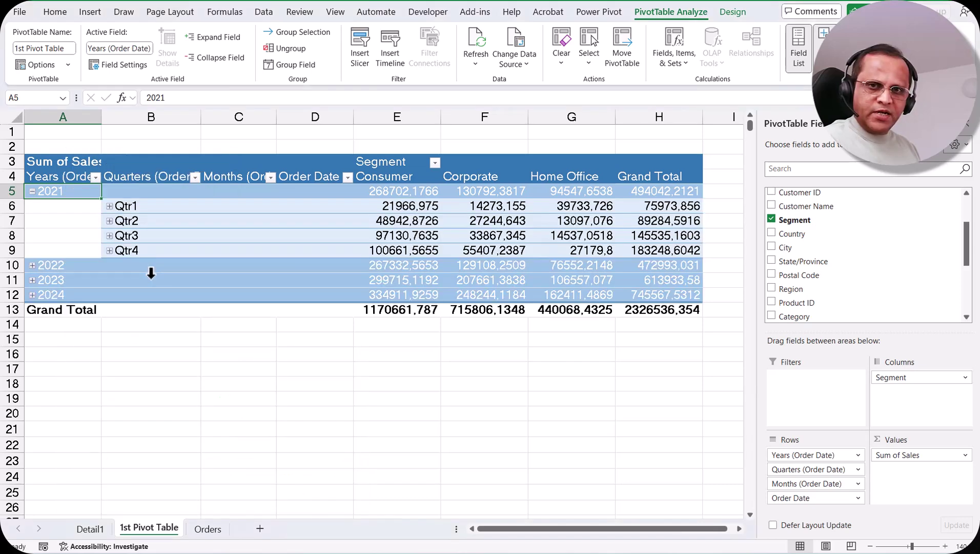
Step: Expand 2021's Qtr1 into its months Jan, Feb and Mrz
{"action": "left_click", "coordinate": [128, 206]}
{"action": "right_click", "coordinate": [127, 206]}
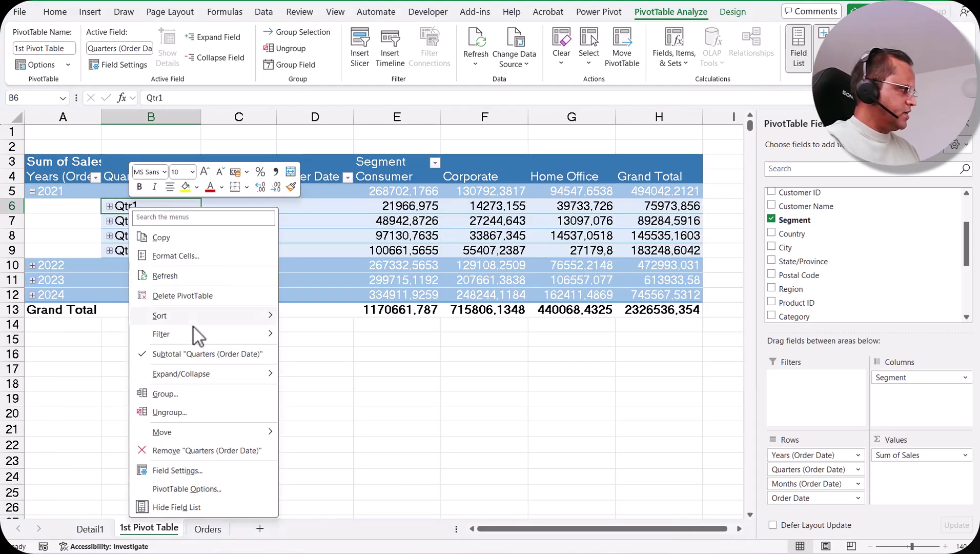
{"action": "mouse_move", "coordinate": [229, 376]}
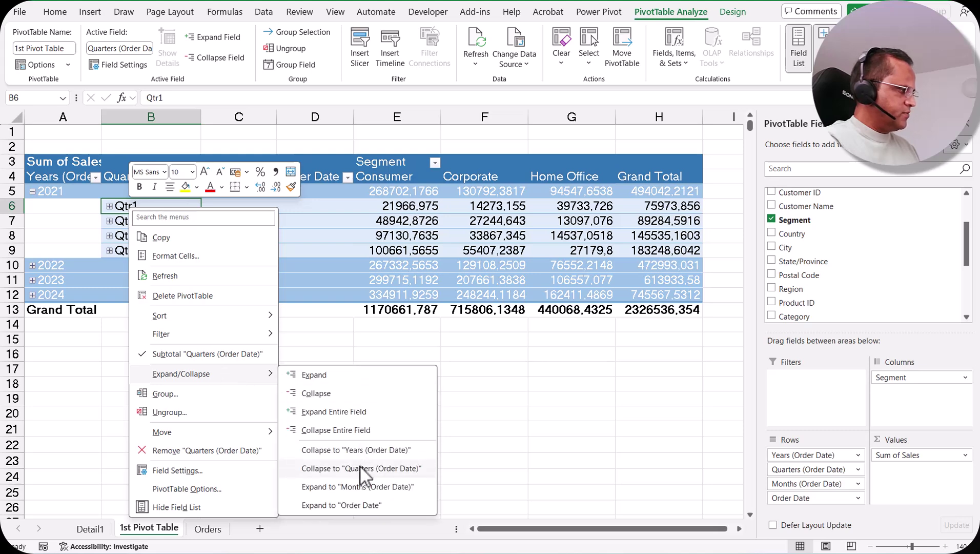
{"action": "left_click", "coordinate": [392, 488]}
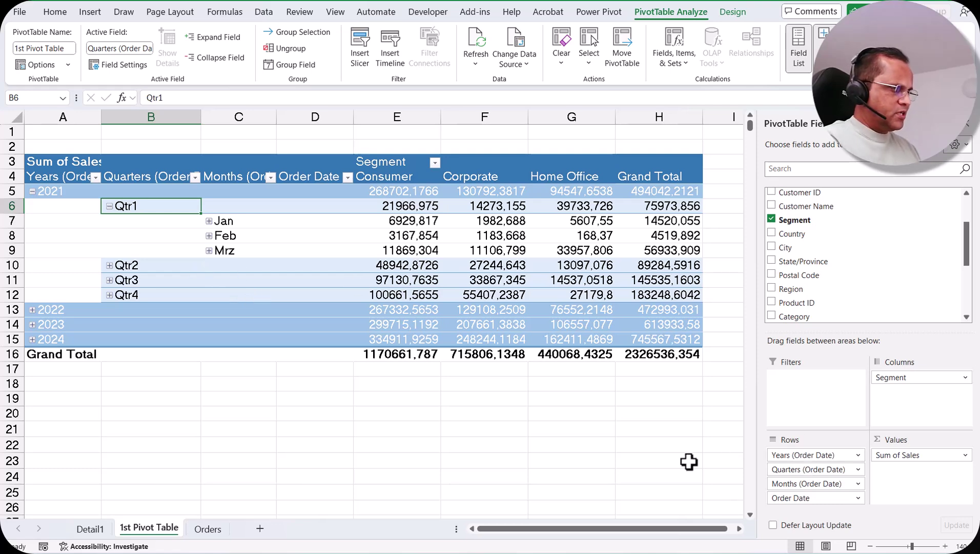
Step: Drop the year, quarter and month grouping from Rows, then open Grouping on an order date
{"action": "left_click_drag", "start_coordinate": [803, 459], "coordinate": [613, 421]}
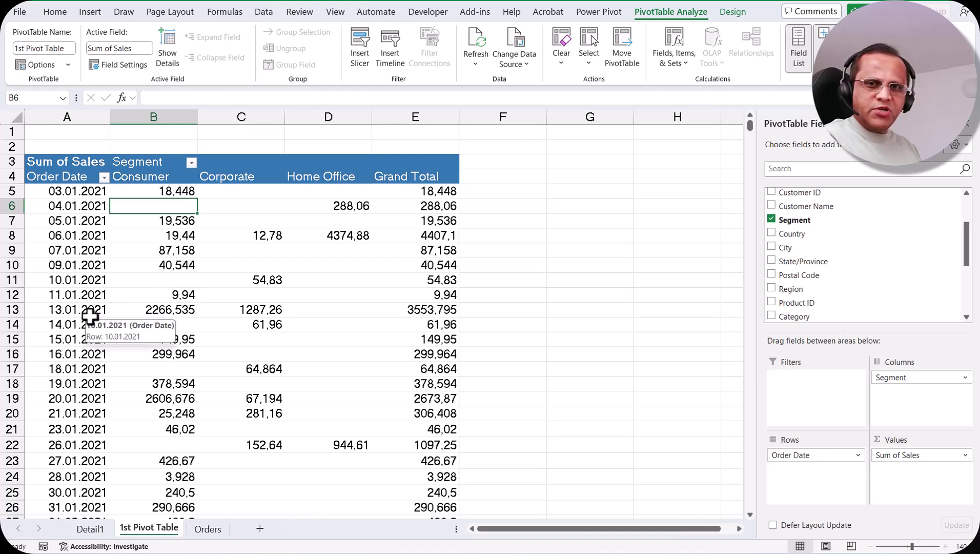
{"action": "left_click", "coordinate": [70, 266]}
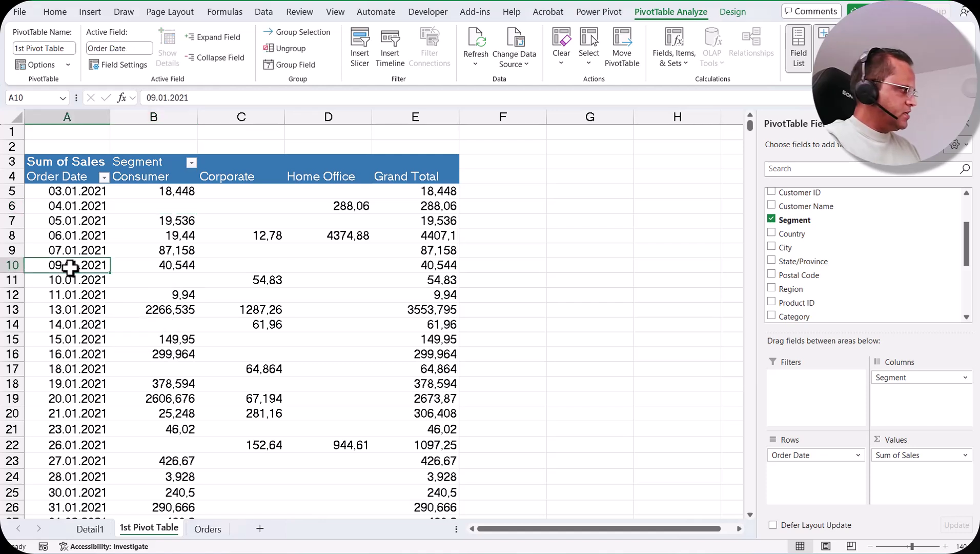
{"action": "right_click", "coordinate": [70, 265]}
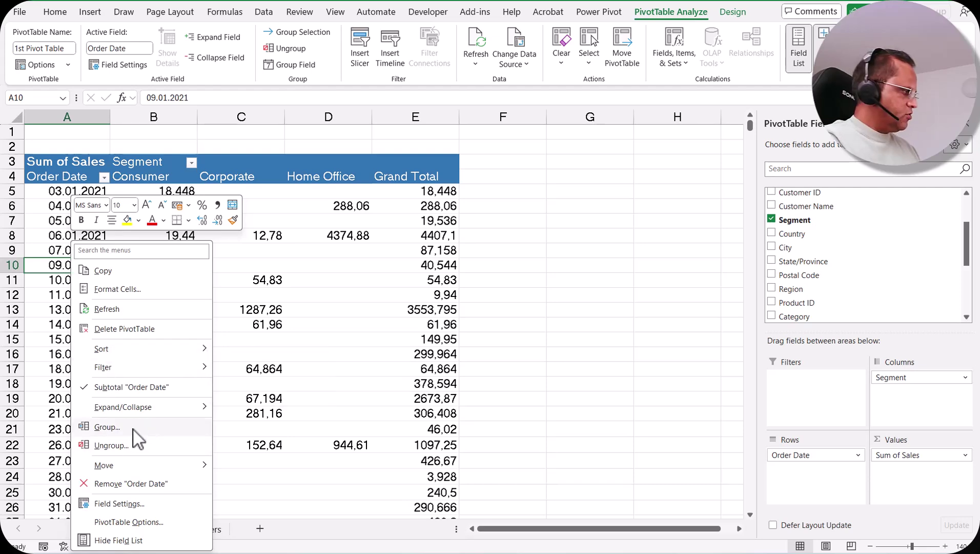
{"action": "left_click", "coordinate": [106, 427]}
{"action": "left_click_drag", "start_coordinate": [98, 445], "coordinate": [534, 173]}
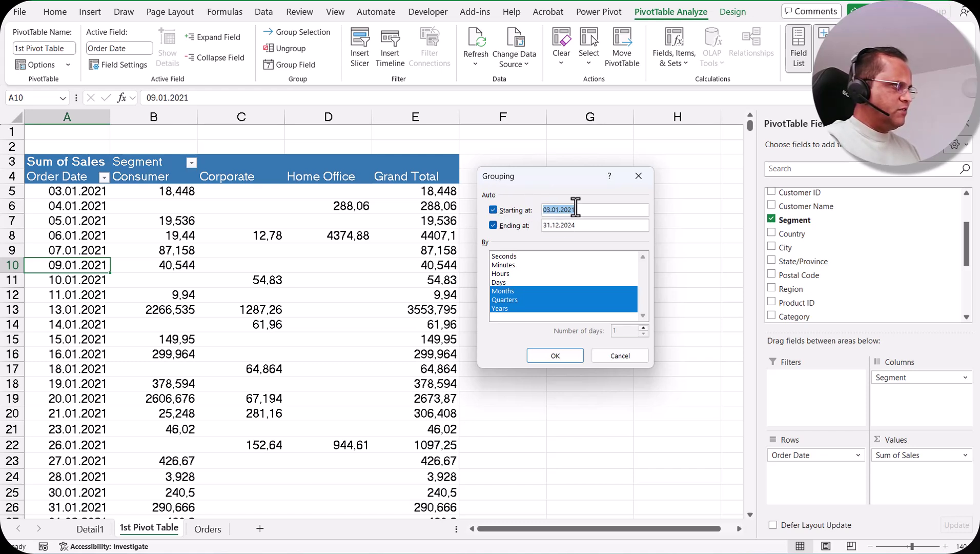
{"action": "left_click", "coordinate": [509, 299]}
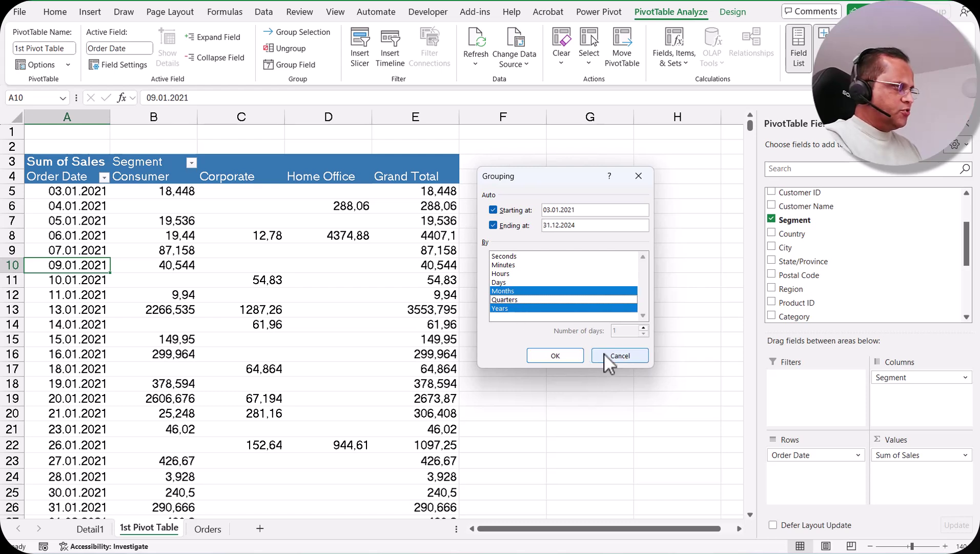
{"action": "left_click", "coordinate": [622, 356]}
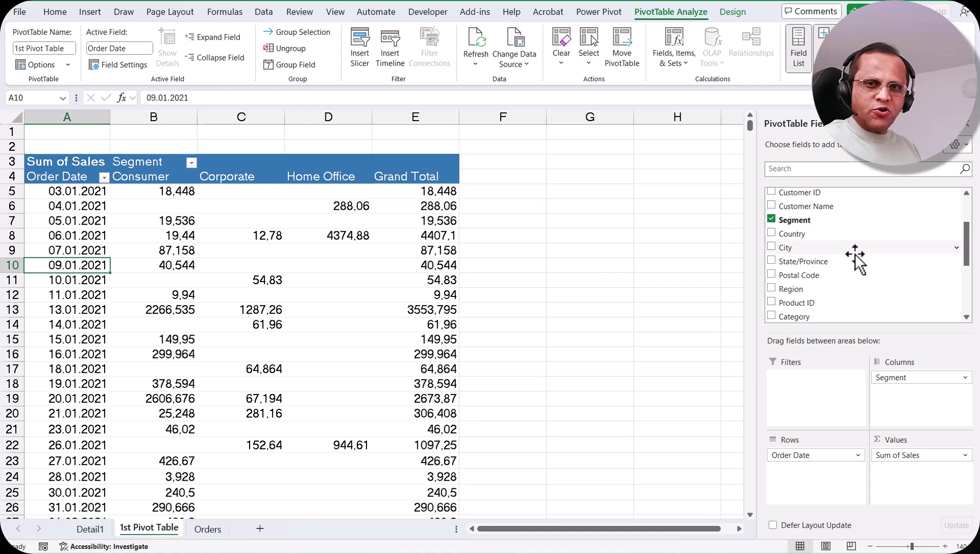
Step: Replace Order Date in Rows with Years, Quarters and Months (Order Date), collapsed to 2021–2024
{"action": "scroll", "coordinate": [854, 253], "scroll_direction": "down", "scroll_amount": 5}
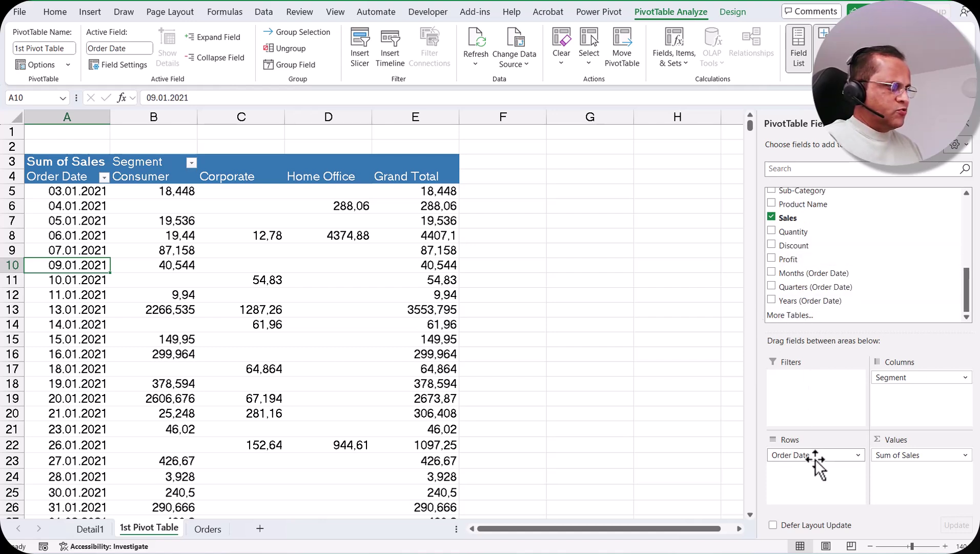
{"action": "left_click_drag", "start_coordinate": [815, 455], "coordinate": [664, 451]}
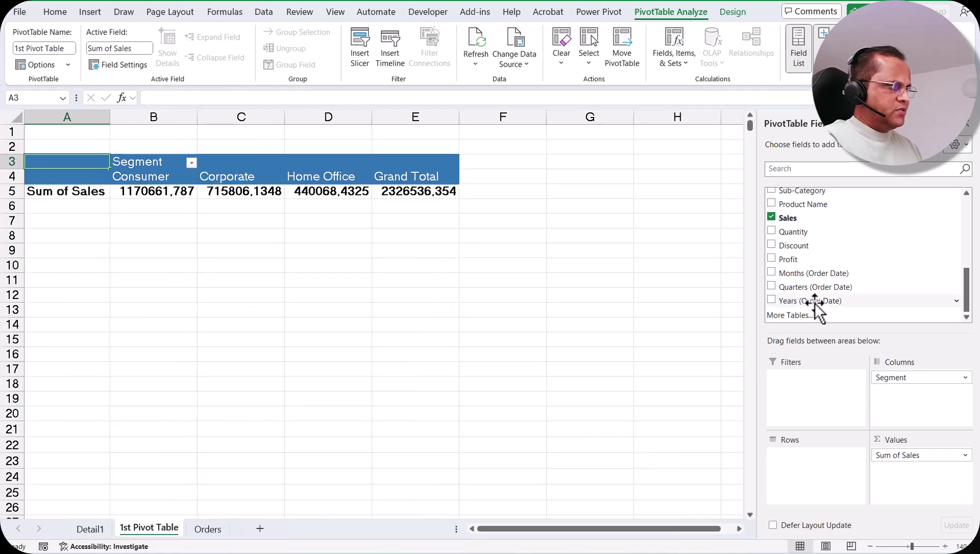
{"action": "left_click_drag", "start_coordinate": [815, 302], "coordinate": [841, 500]}
{"action": "left_click_drag", "start_coordinate": [800, 287], "coordinate": [841, 500]}
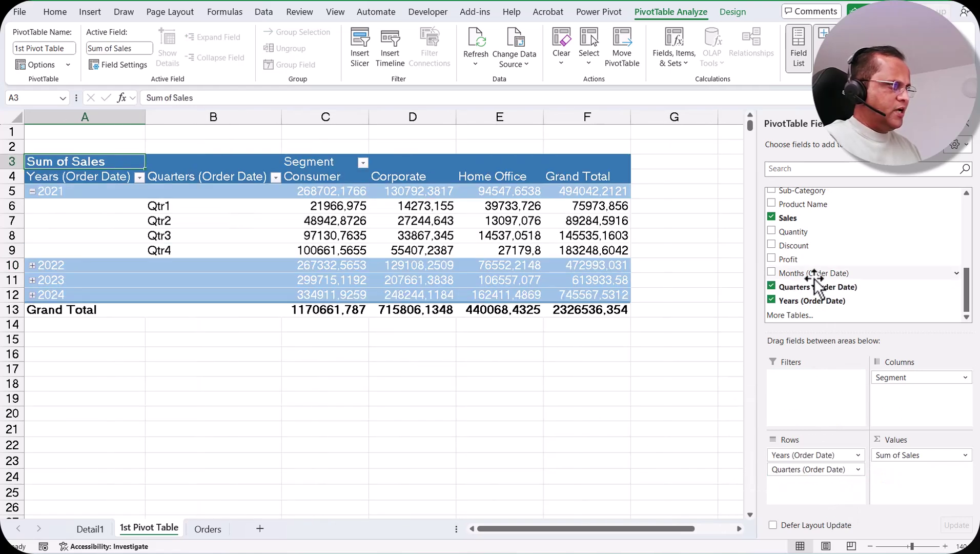
{"action": "left_click_drag", "start_coordinate": [842, 272], "coordinate": [835, 494]}
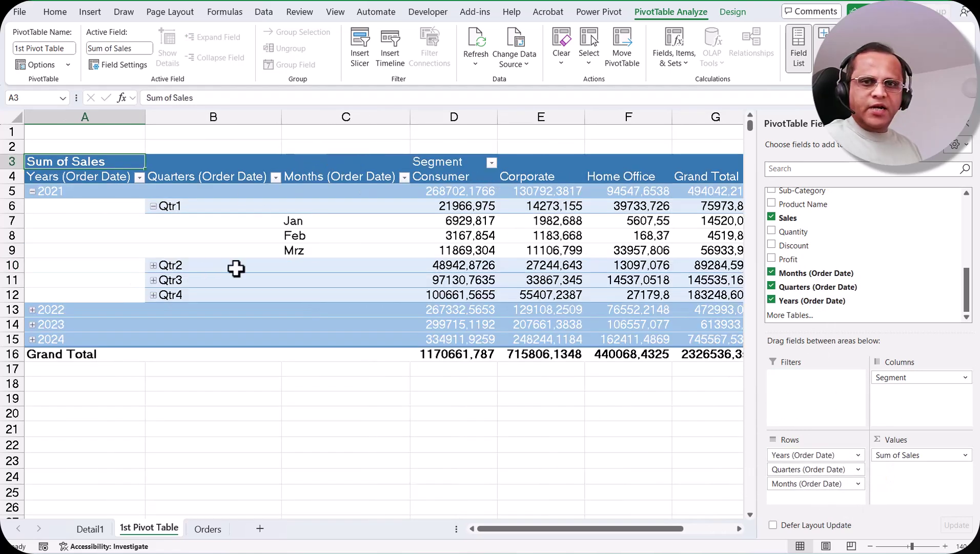
{"action": "left_click", "coordinate": [31, 191]}
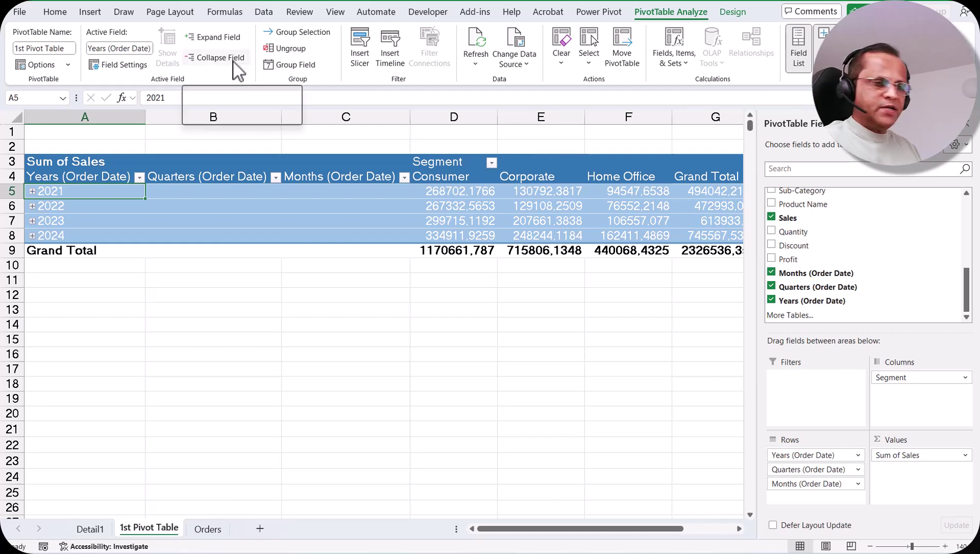
{"action": "left_click", "coordinate": [40, 207]}
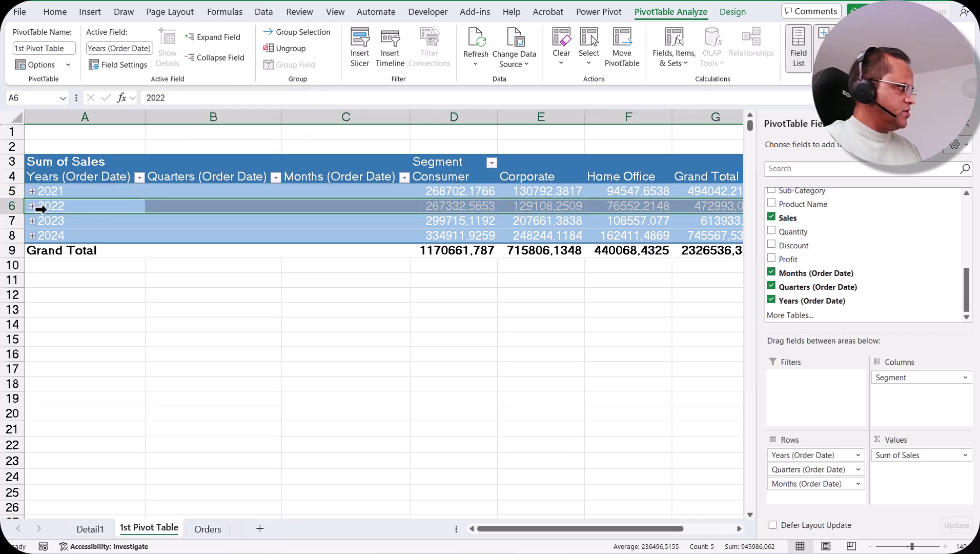
{"action": "left_click", "coordinate": [204, 39]}
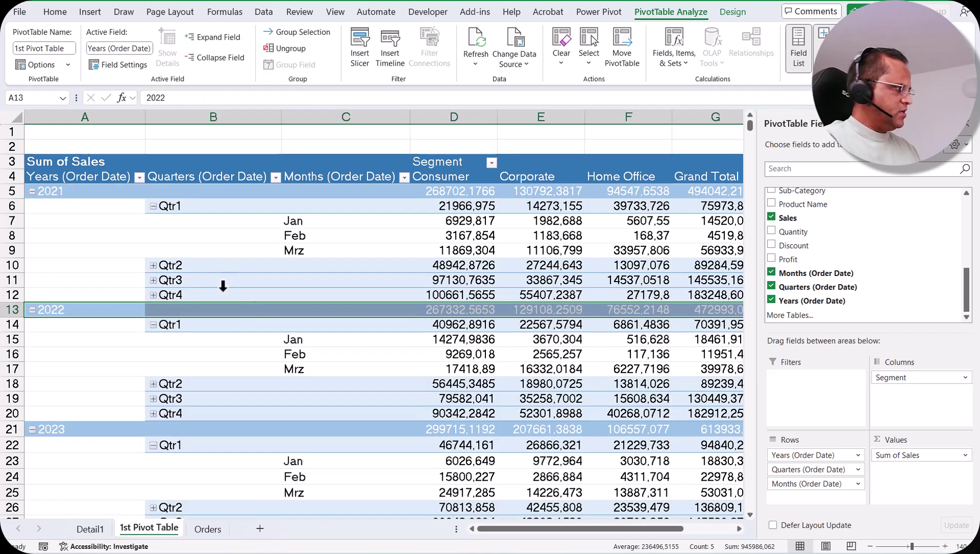
{"action": "scroll", "coordinate": [279, 343], "scroll_direction": "down", "scroll_amount": 4}
{"action": "scroll", "coordinate": [280, 343], "scroll_direction": "up", "scroll_amount": 4}
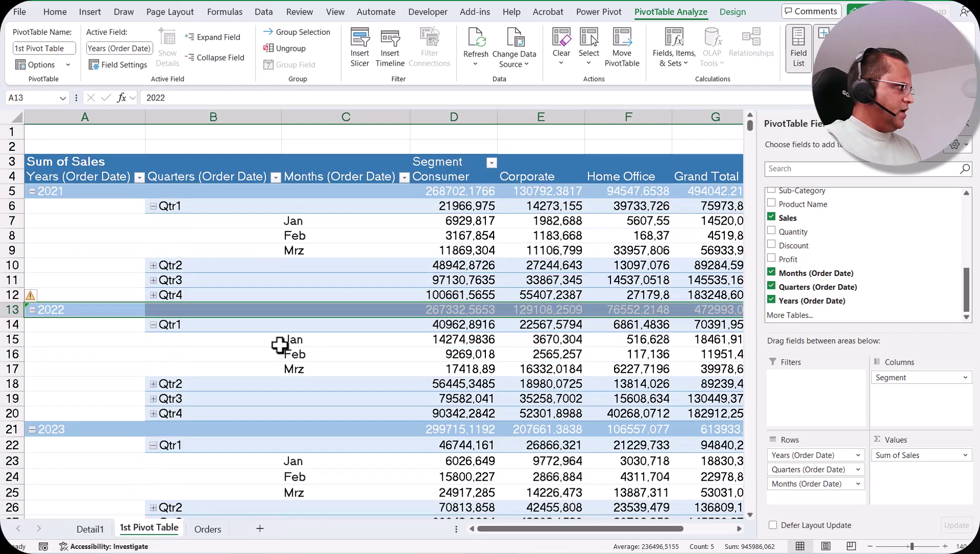
{"action": "left_click", "coordinate": [220, 58]}
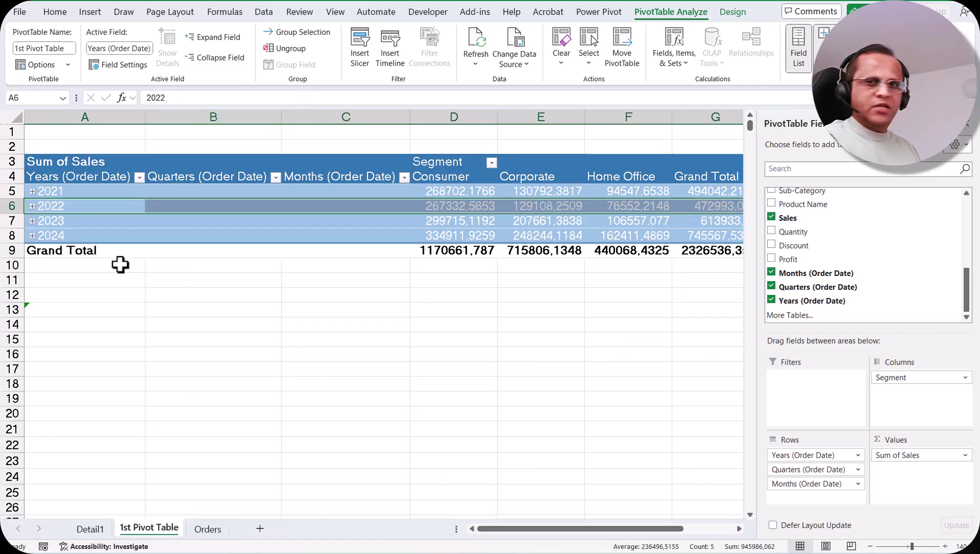